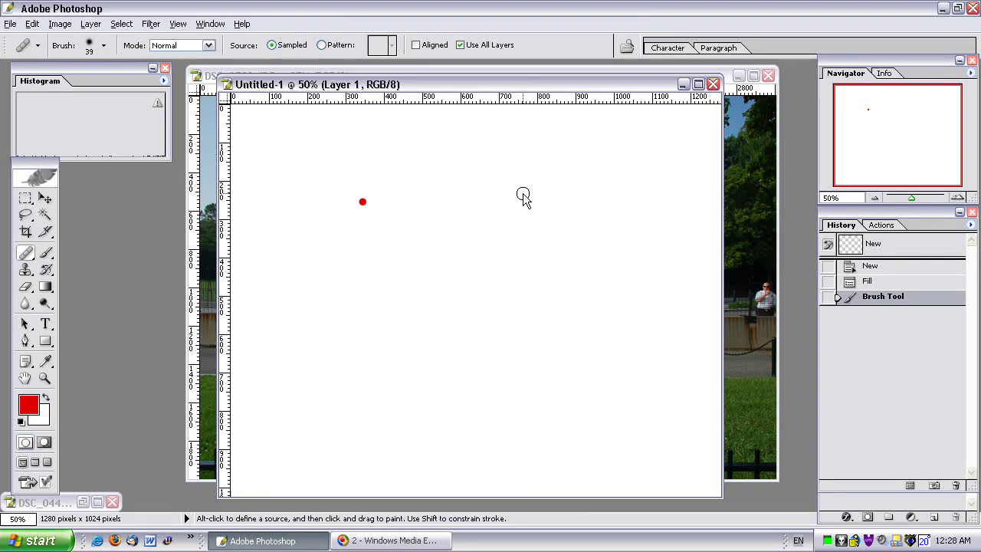
# Sample the clean white canvas and heal the red dot off Untitled-1
pyautogui.press('alt')
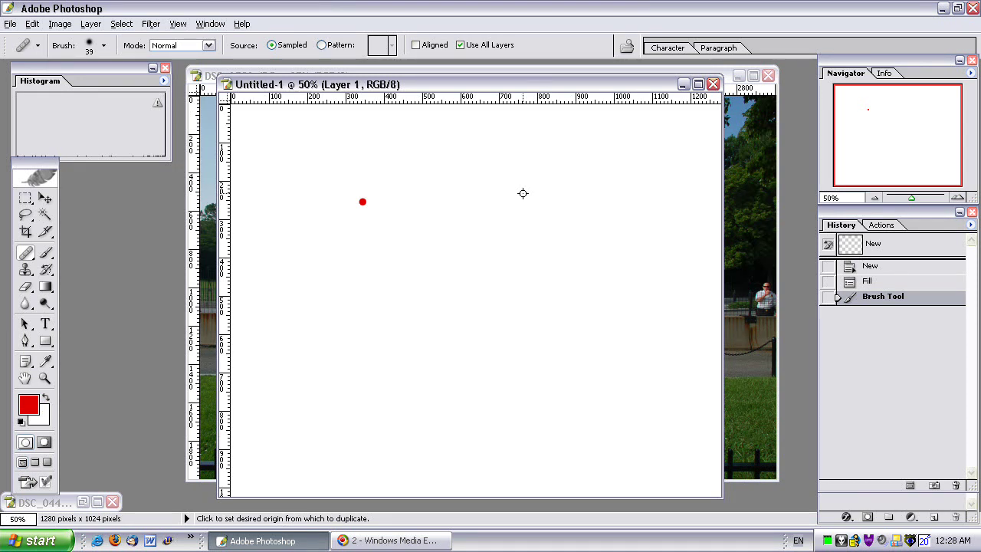
pyautogui.keyDown('alt'); pyautogui.click(522, 194); pyautogui.keyUp('alt')
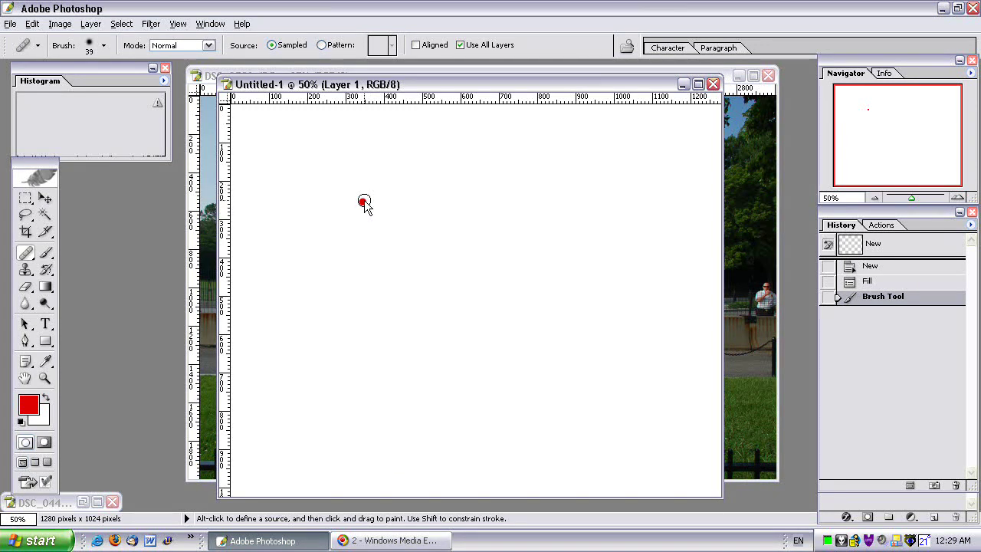
pyautogui.moveTo(364, 202)
pyautogui.mouseDown()
pyautogui.moveTo(357, 193)
pyautogui.moveTo(371, 205)
pyautogui.moveTo(354, 209)
pyautogui.mouseUp()
pyautogui.click(354, 212)
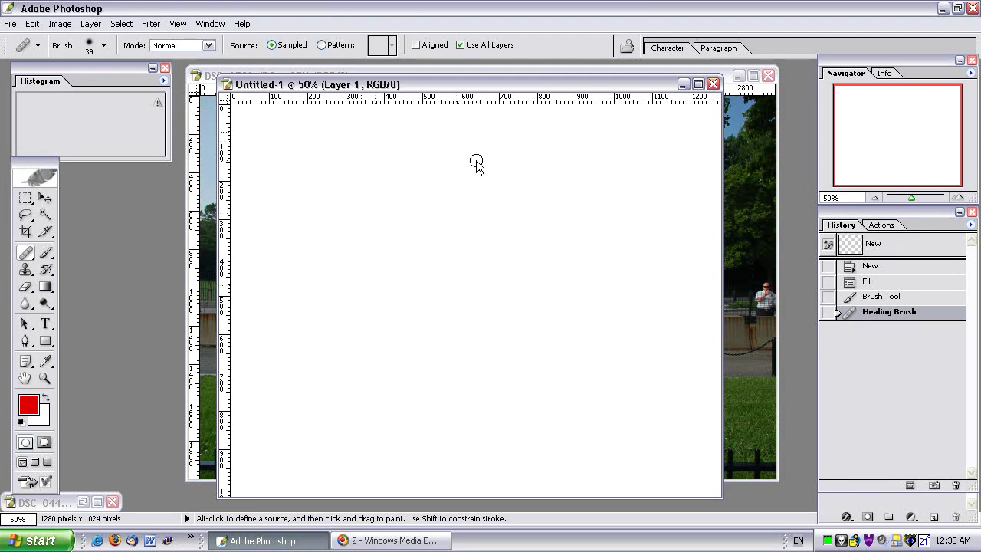
# Minimize Untitled-1 and zoom the group photo DSC_0590.JPG to 100% with the Navigator
pyautogui.click(683, 85)
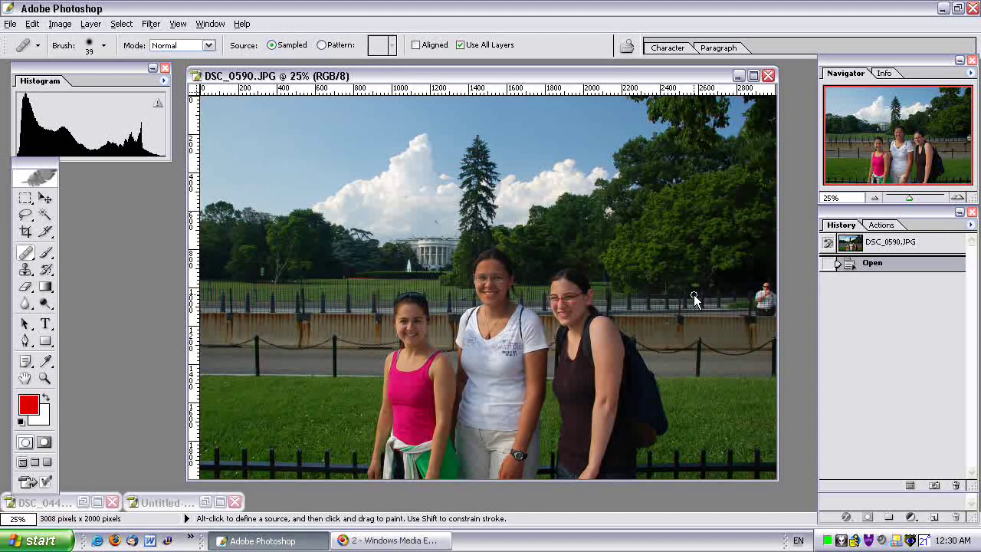
pyautogui.click(958, 197)
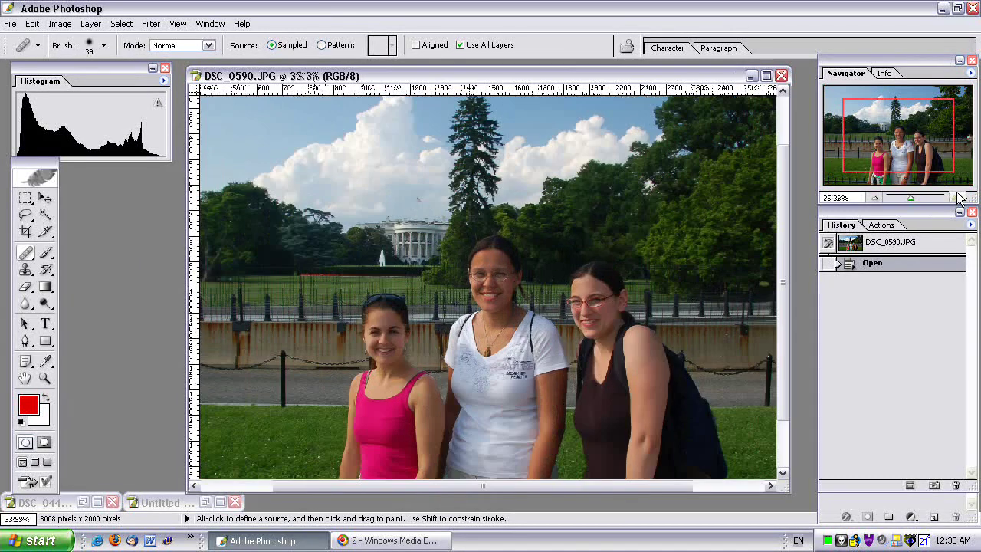
pyautogui.click(958, 197)
pyautogui.click(958, 196)
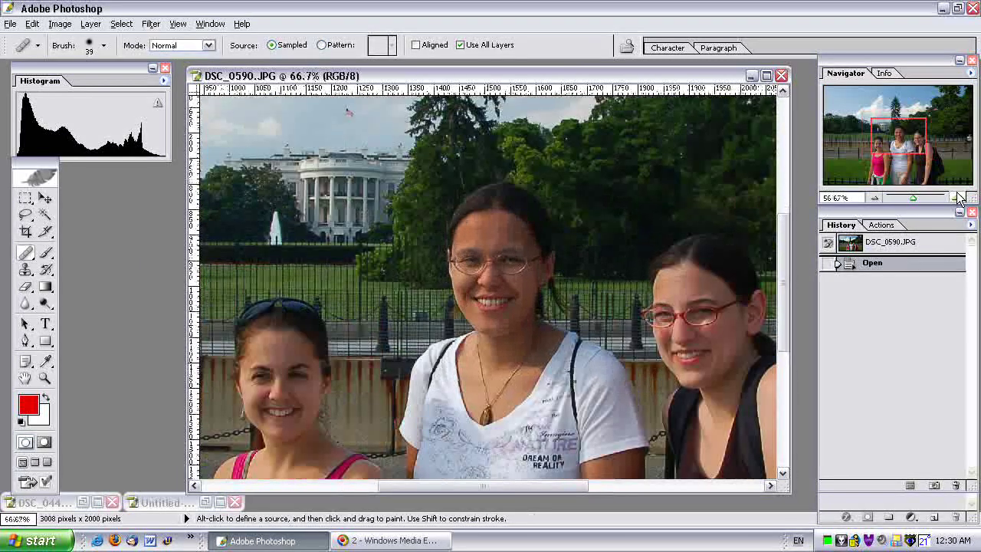
pyautogui.click(957, 197)
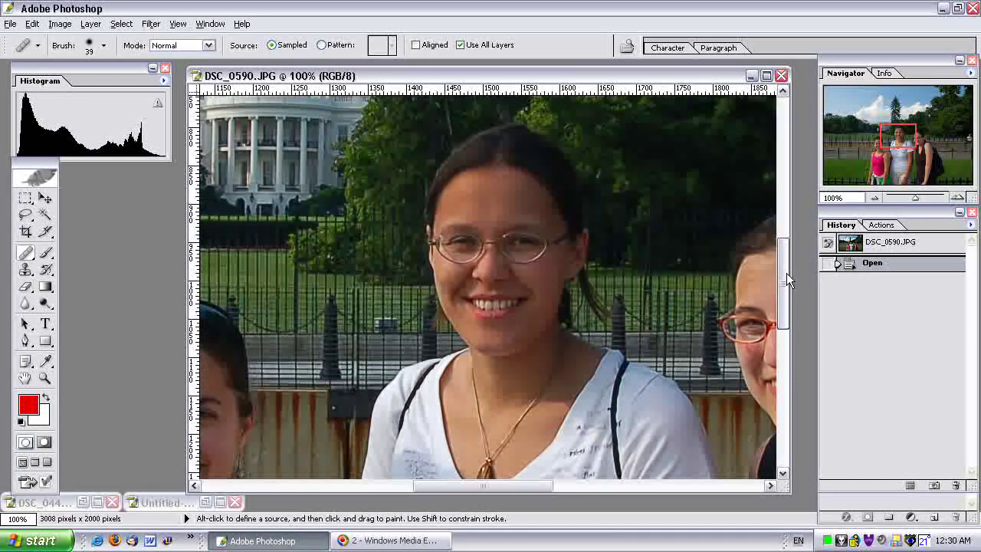
# Scroll the enlarged photo to bring the white T-shirt into view
pyautogui.moveTo(786, 273)
pyautogui.mouseDown()
pyautogui.moveTo(793, 409)
pyautogui.moveTo(803, 262)
pyautogui.mouseUp()
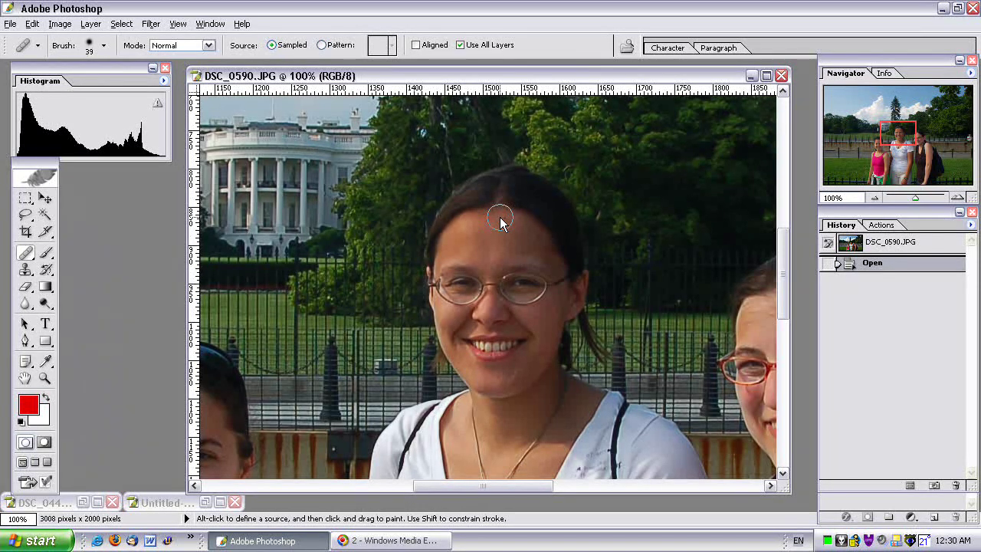
pyautogui.moveTo(782, 246); pyautogui.dragTo(771, 351)
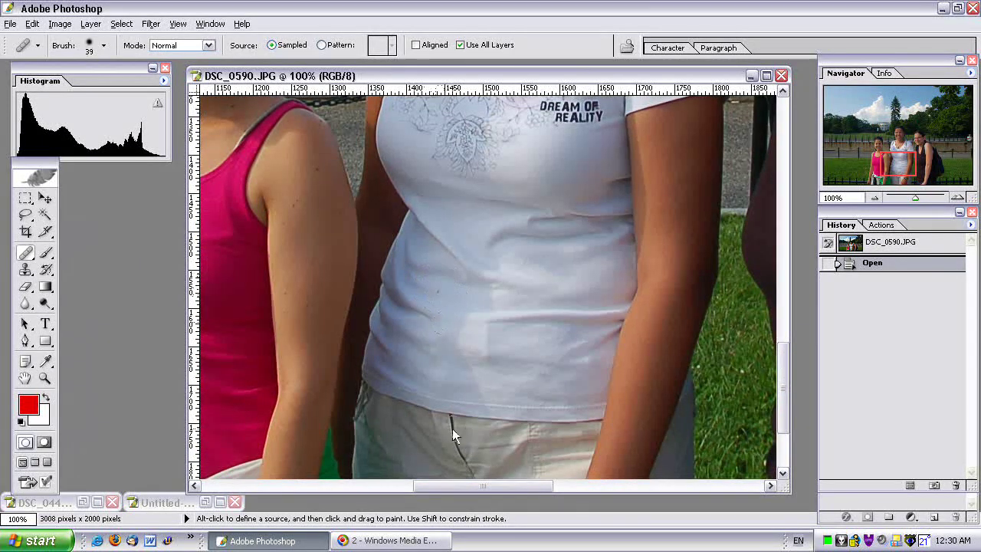
pyautogui.moveTo(483, 485); pyautogui.dragTo(596, 485)
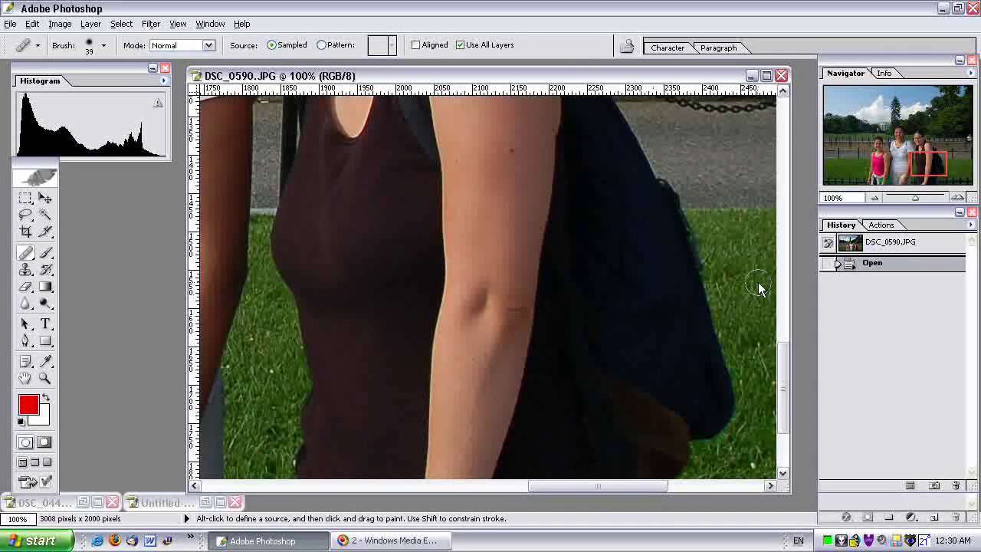
pyautogui.moveTo(783, 351); pyautogui.dragTo(785, 305)
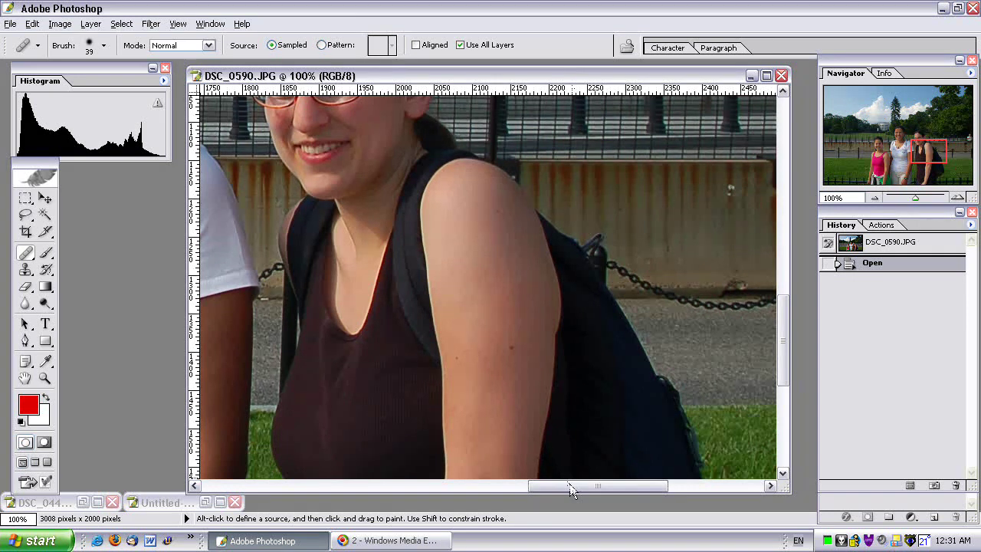
pyautogui.moveTo(582, 485); pyautogui.dragTo(483, 485)
pyautogui.moveTo(531, 461); pyautogui.dragTo(531, 268)
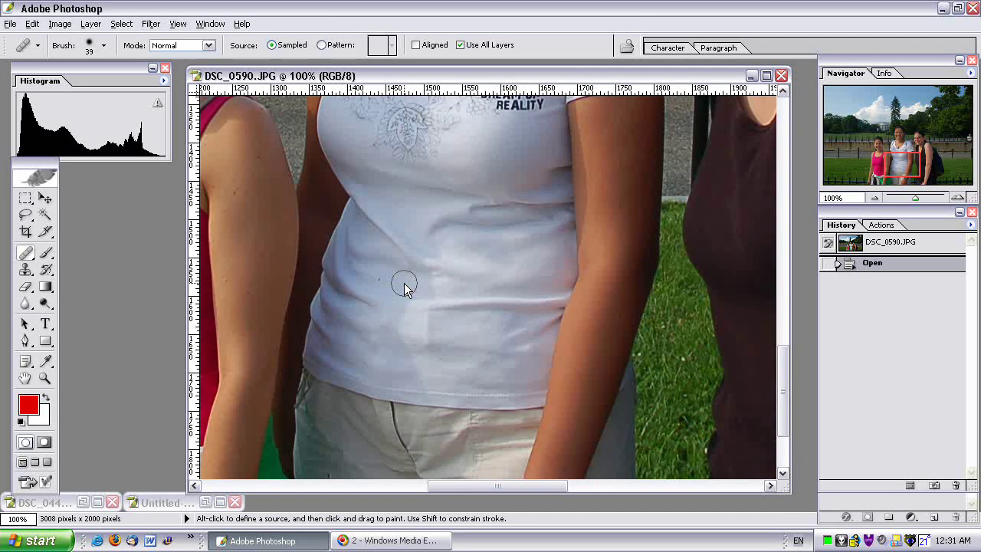
# Set the Healing Brush diameter to 19 px
pyautogui.rightClick(404, 283)
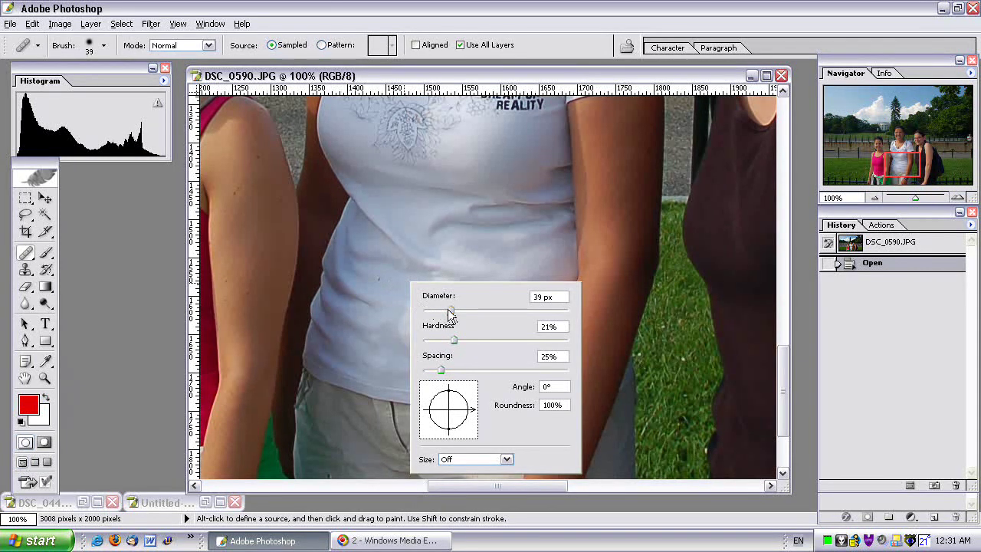
pyautogui.moveTo(451, 309)
pyautogui.mouseDown()
pyautogui.moveTo(425, 309)
pyautogui.moveTo(437, 313)
pyautogui.mouseUp()
pyautogui.click(487, 71)
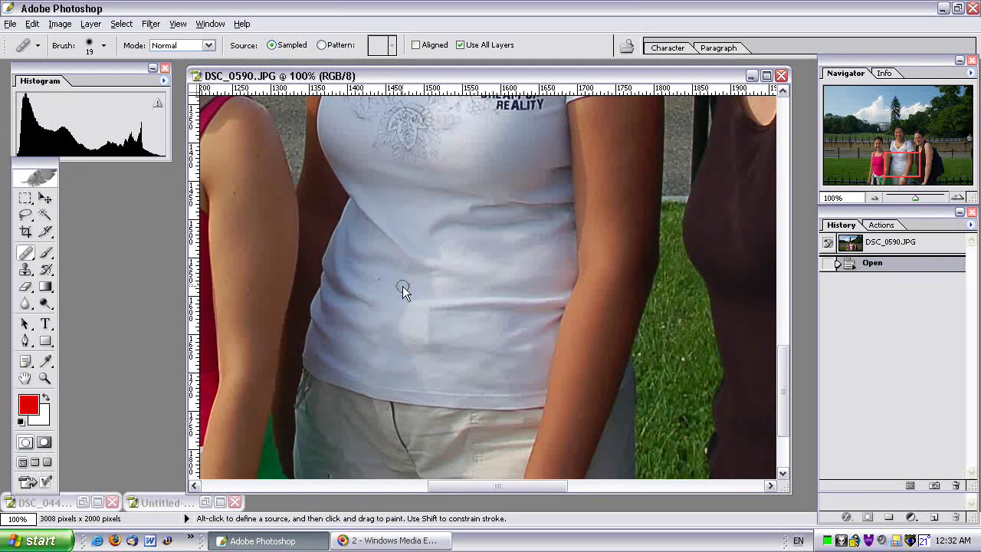
# Sample clean white fabric beside the stain and heal it off the T-shirt
pyautogui.press('alt')
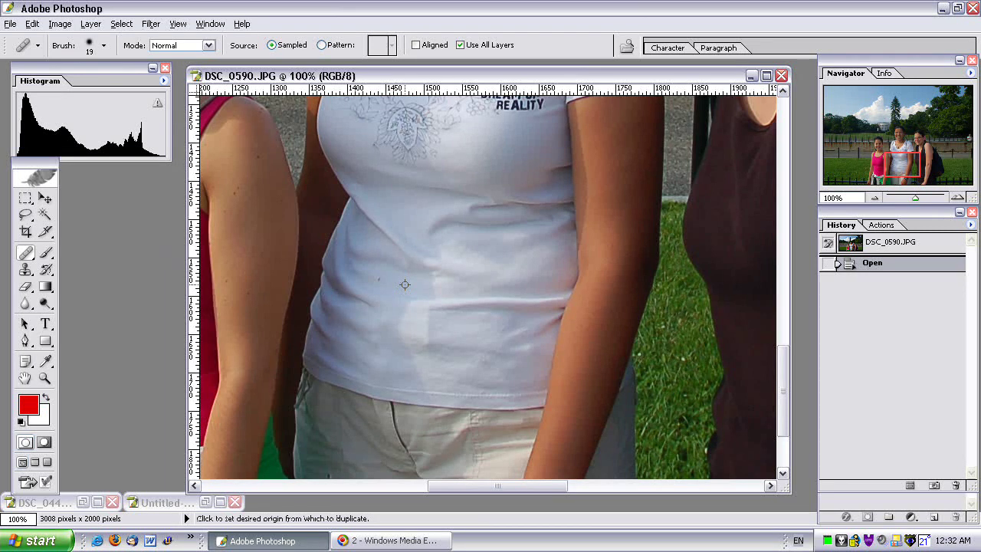
pyautogui.keyDown('alt'); pyautogui.click(404, 284); pyautogui.keyUp('alt')
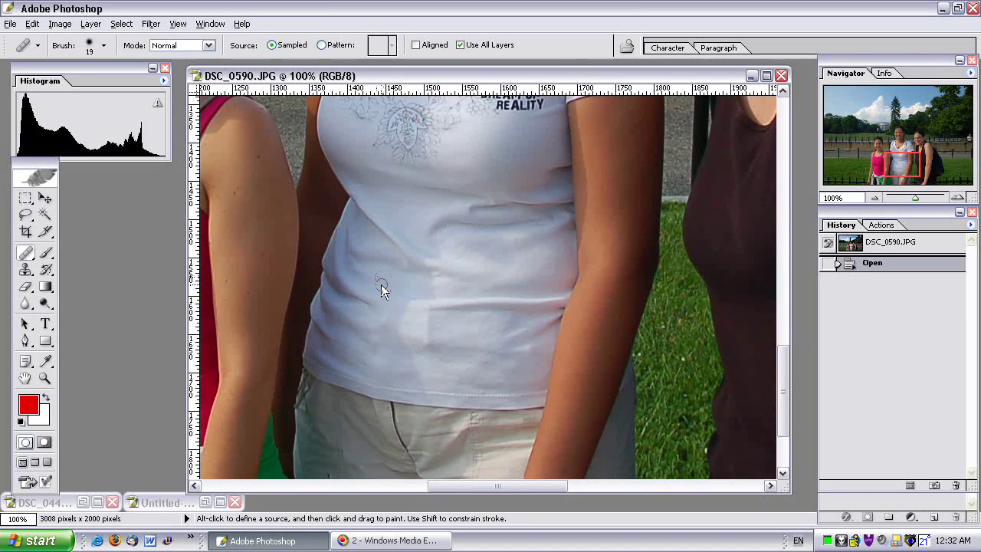
pyautogui.moveTo(381, 281); pyautogui.dragTo(379, 284)
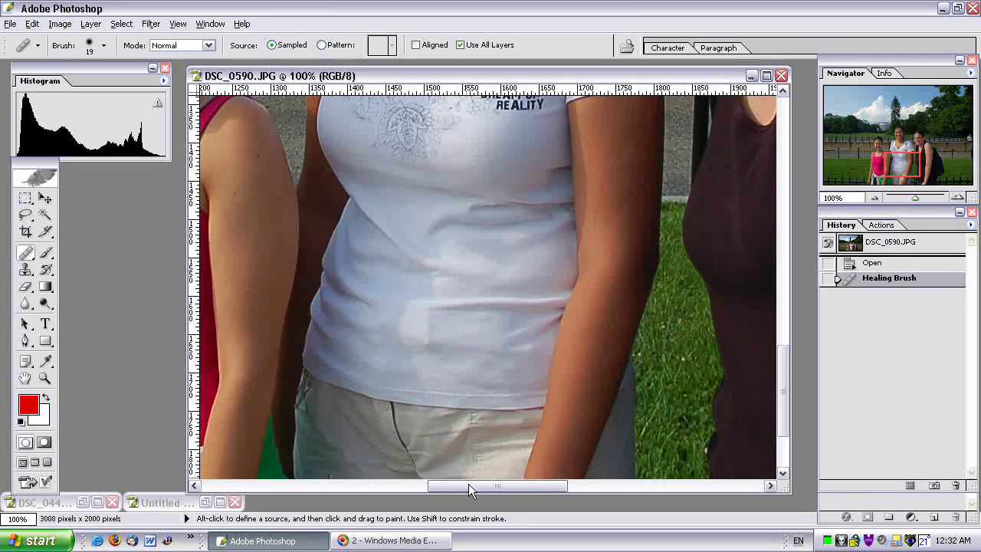
# Sample clean upper-arm skin and heal the upper-arm freckles, undoing the last stroke
pyautogui.moveTo(468, 483); pyautogui.dragTo(567, 489)
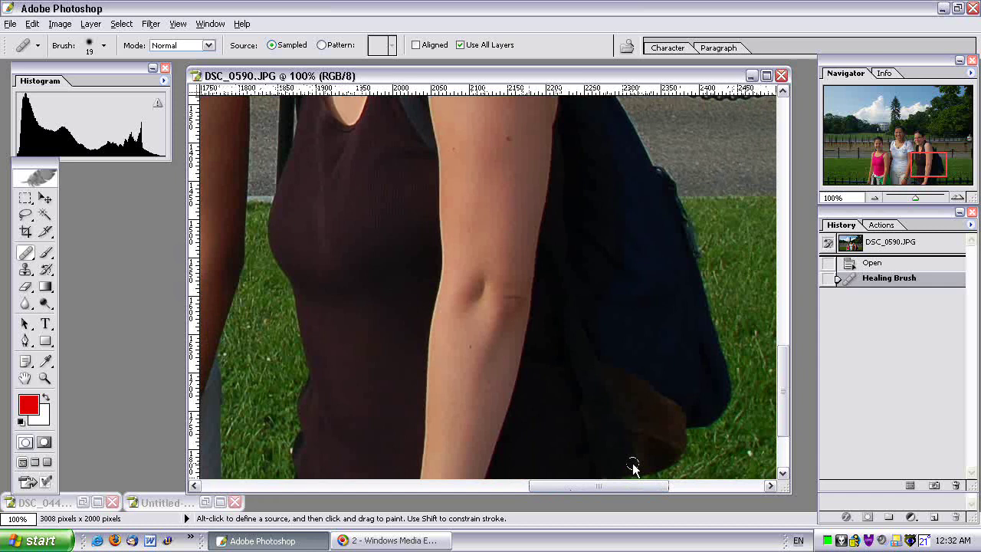
pyautogui.moveTo(784, 395); pyautogui.dragTo(783, 357)
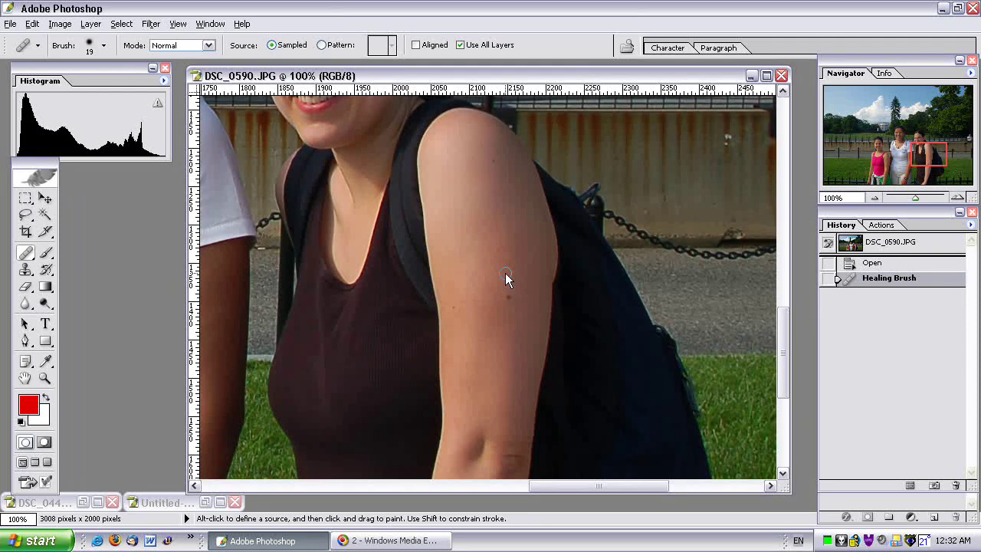
pyautogui.press('alt')
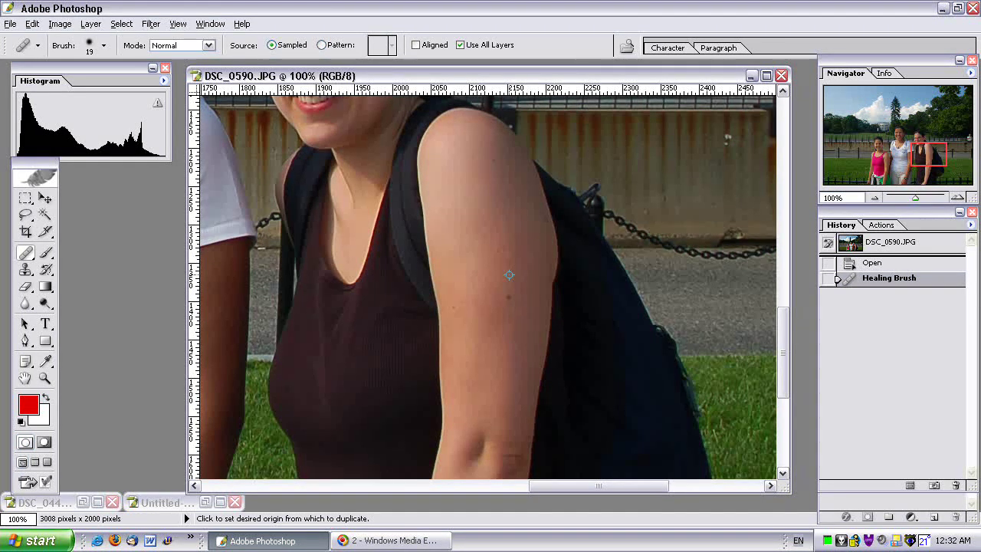
pyautogui.keyDown('alt'); pyautogui.click(509, 275); pyautogui.keyUp('alt')
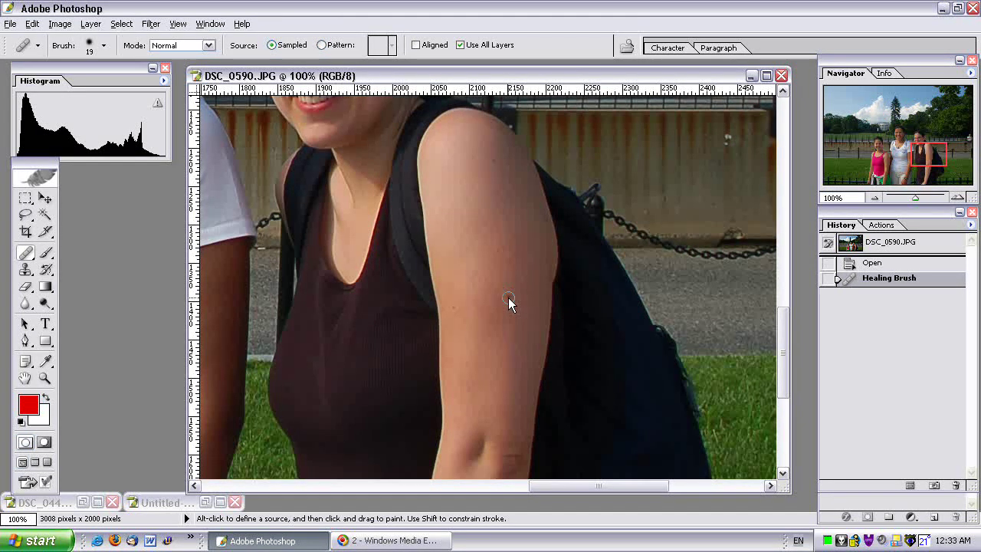
pyautogui.moveTo(508, 297); pyautogui.dragTo(508, 299)
pyautogui.moveTo(508, 300); pyautogui.dragTo(504, 298)
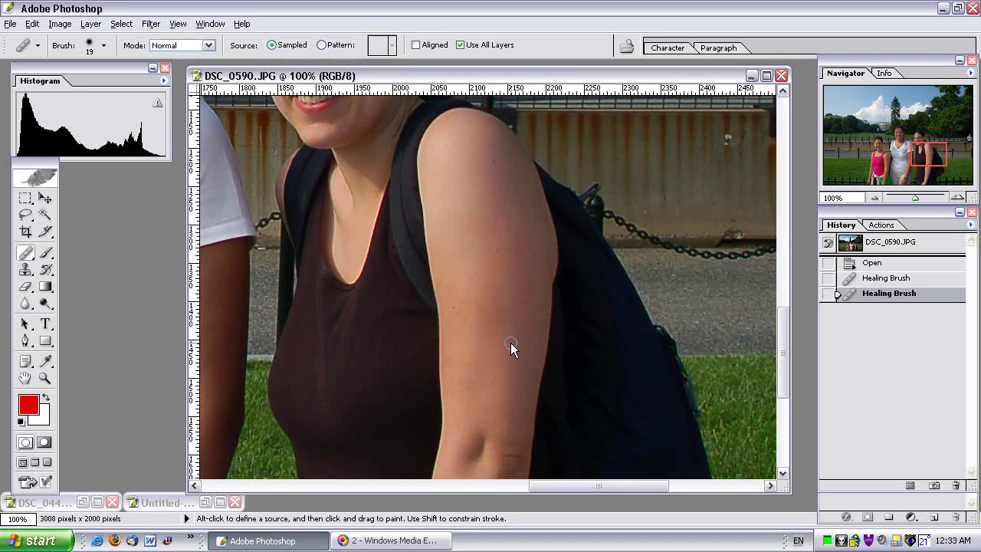
pyautogui.hotkey('ctrl', 'z')
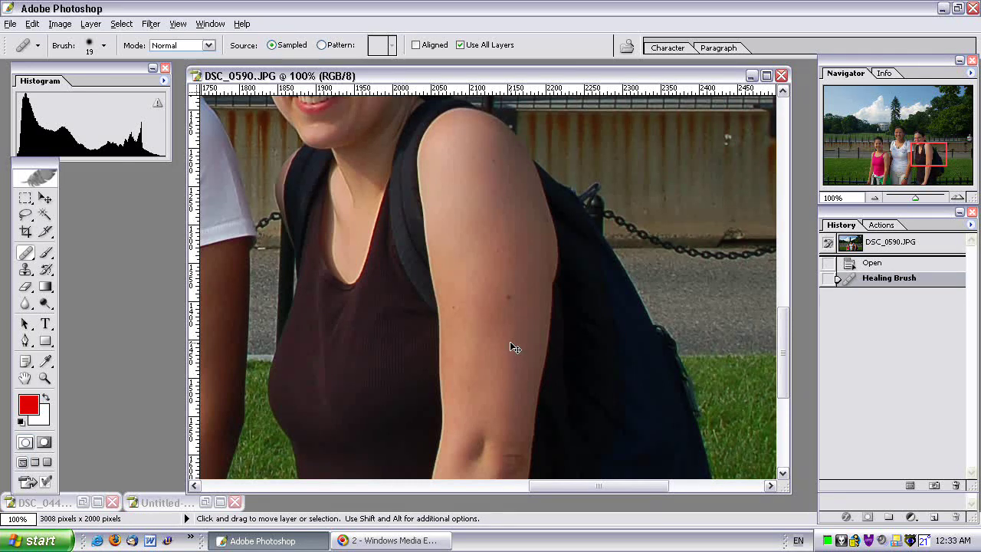
# Heal five remaining spots on the woman's arm and shoulder with single clicks
pyautogui.click(511, 343)
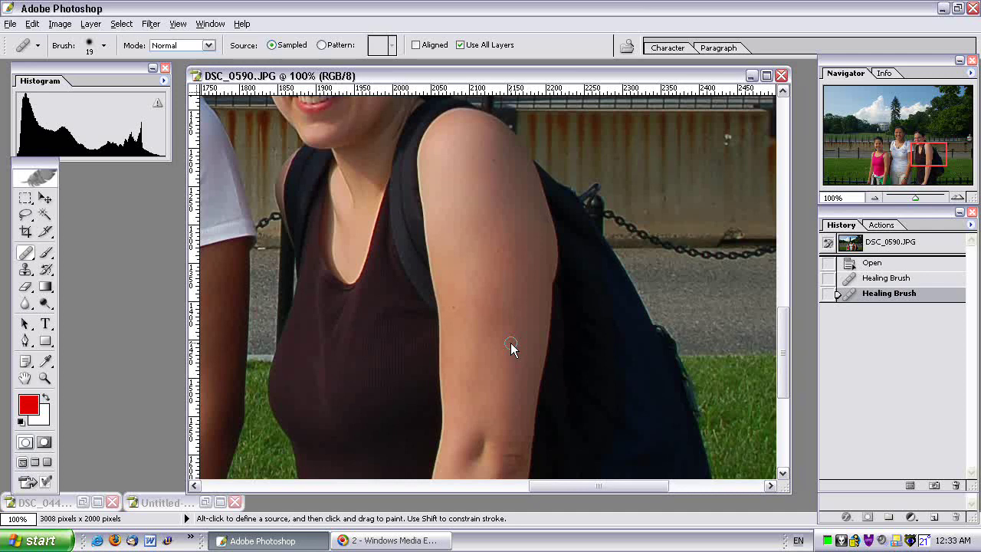
pyautogui.click(494, 250)
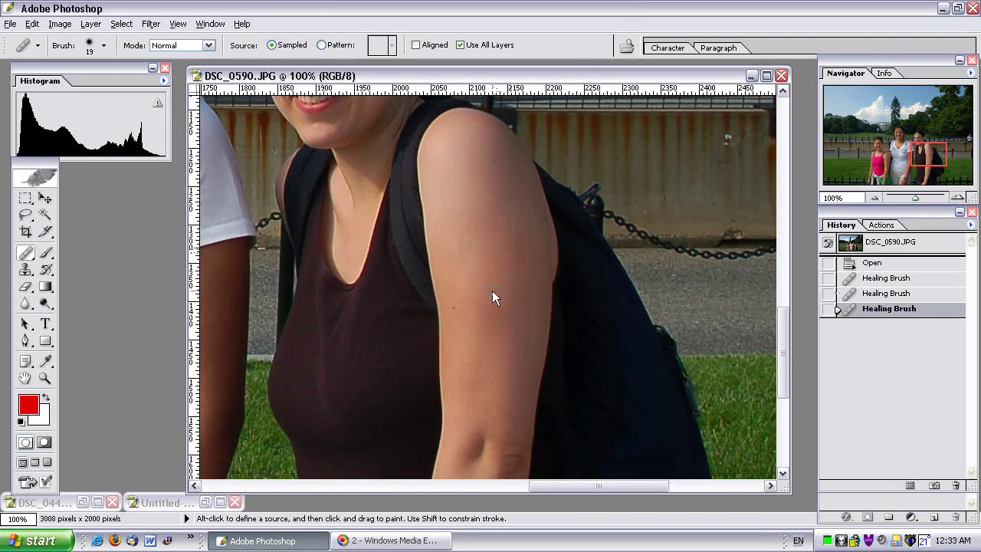
pyautogui.click(494, 162)
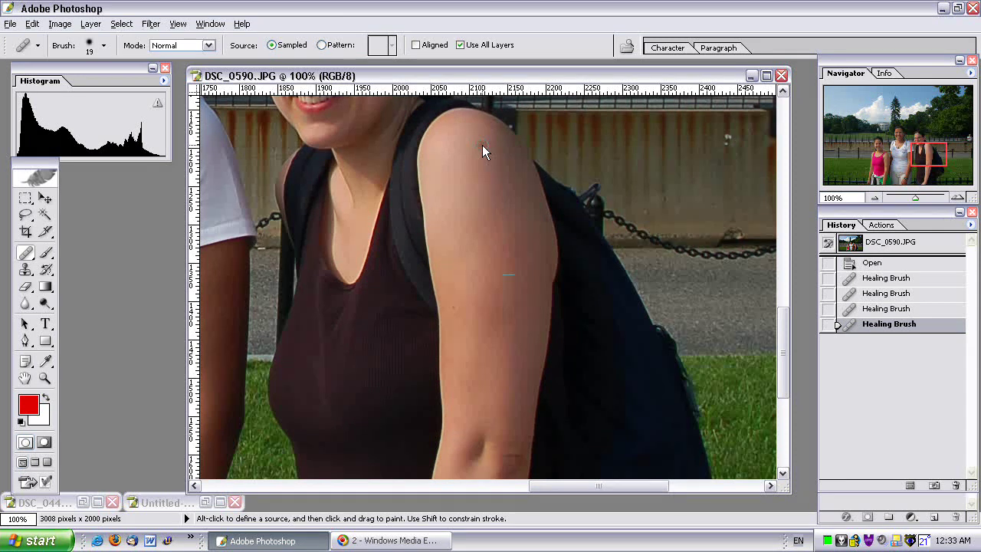
pyautogui.click(483, 147)
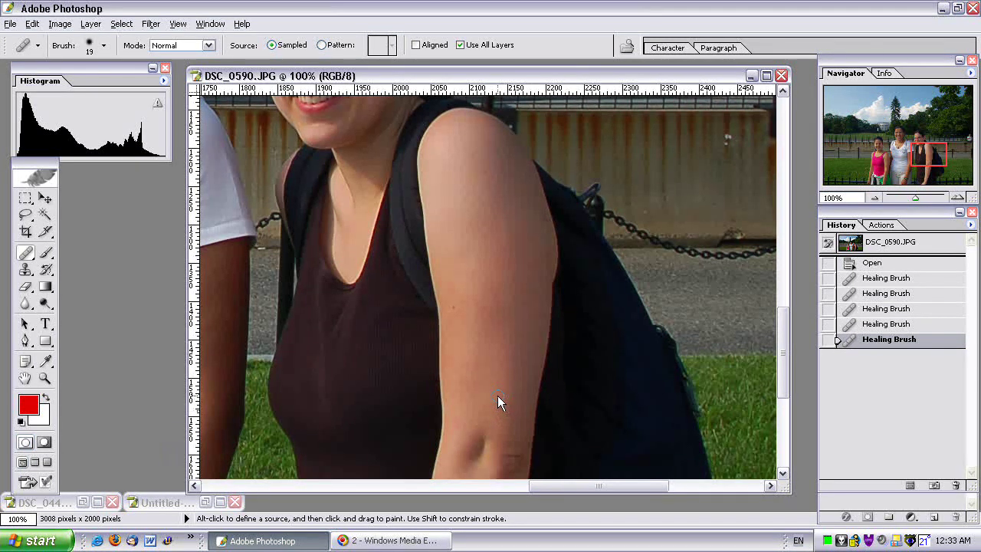
pyautogui.click(453, 309)
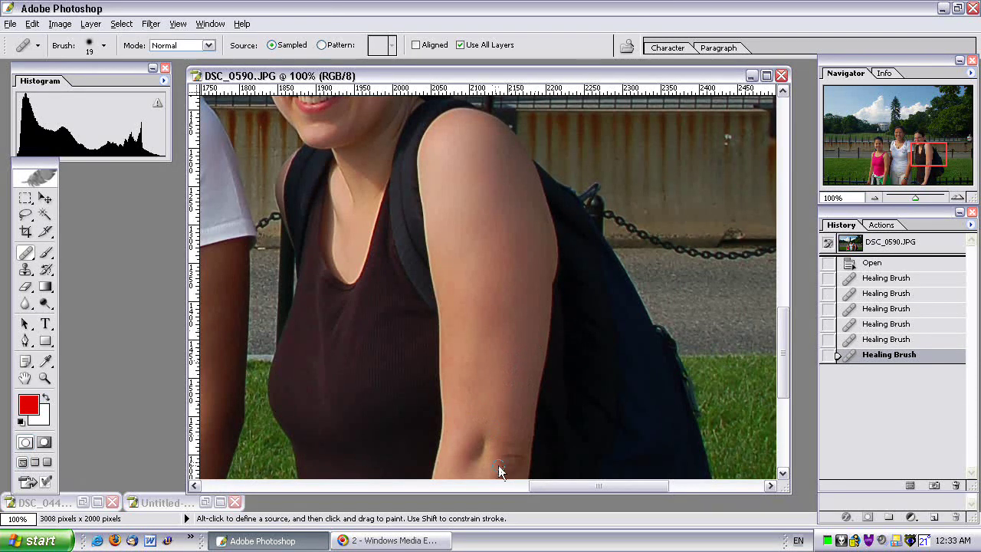
pyautogui.moveTo(537, 483); pyautogui.dragTo(440, 483)
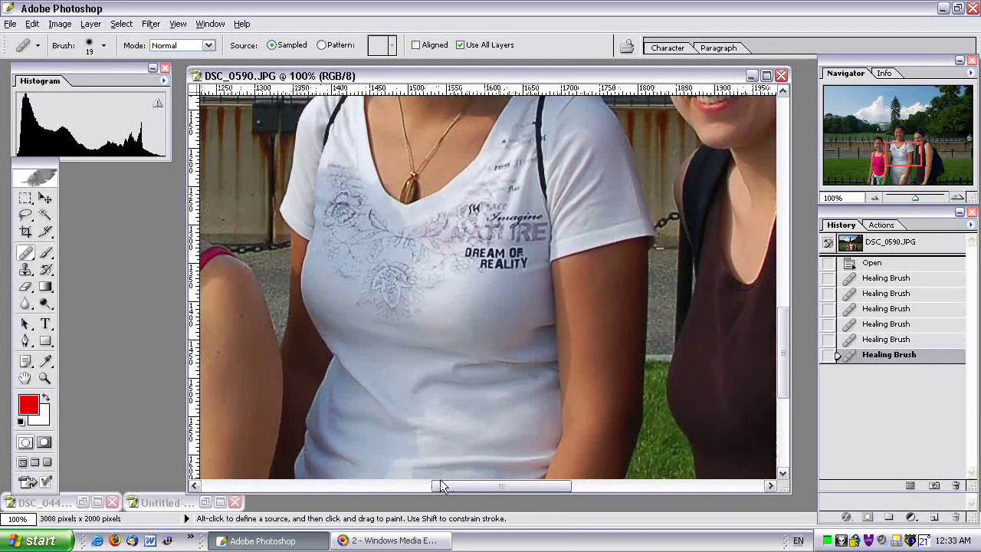
# Close DSC_0590.JPG without saving and restore the DSC_0444 beach photo
pyautogui.click(781, 75)
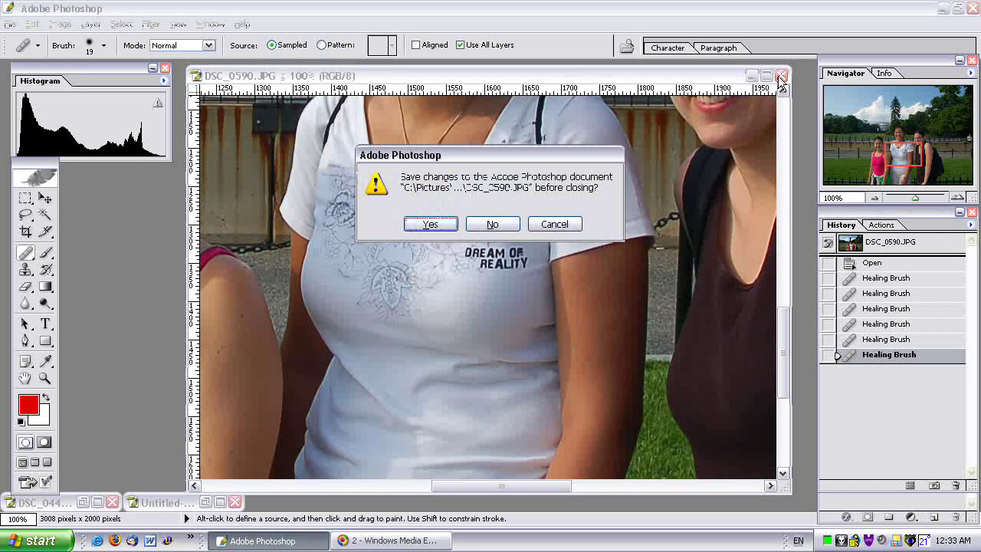
pyautogui.click(494, 223)
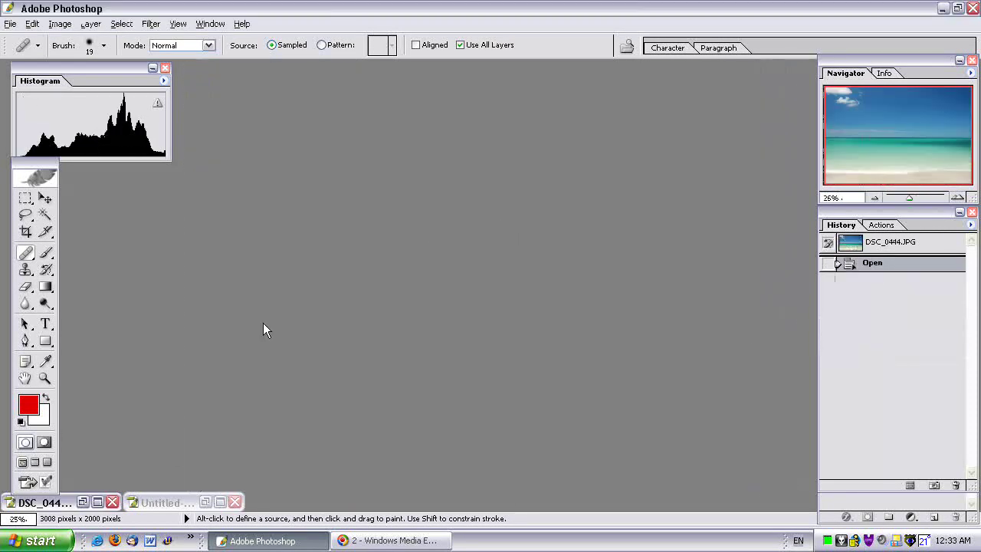
pyautogui.click(82, 502)
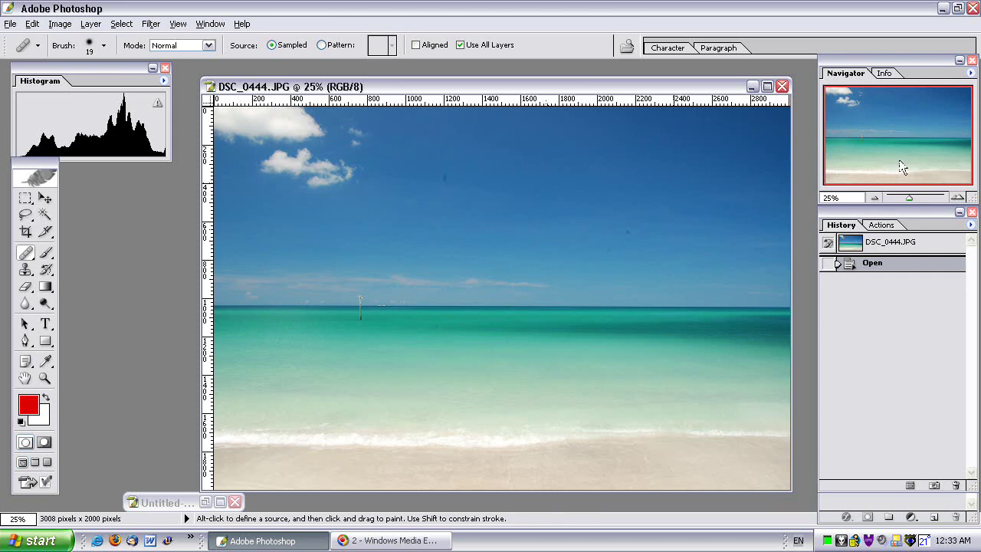
# Zoom DSC_0444.JPG to 50% and pan the Navigator box around the sky
pyautogui.click(958, 198)
pyautogui.moveTo(920, 138); pyautogui.dragTo(903, 109)
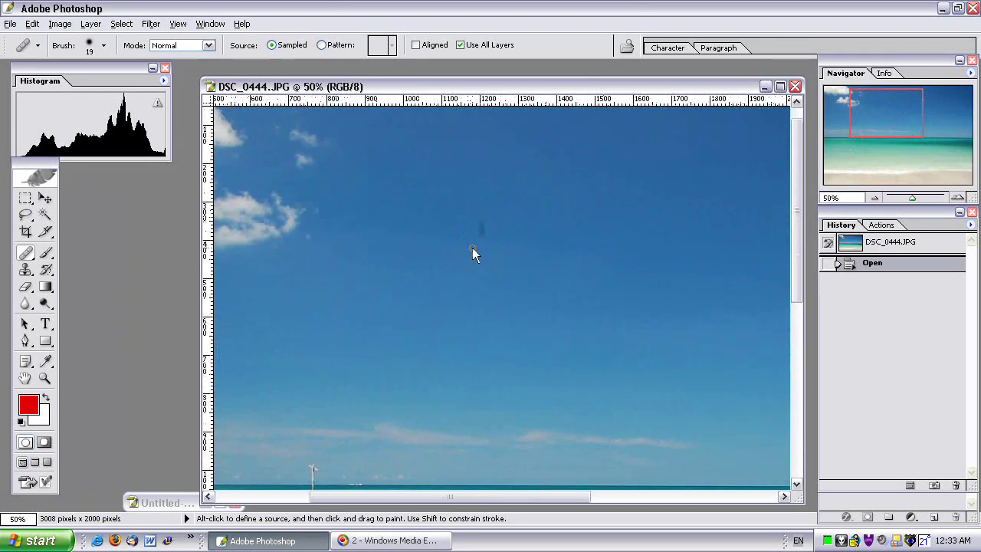
pyautogui.moveTo(891, 106); pyautogui.dragTo(913, 118)
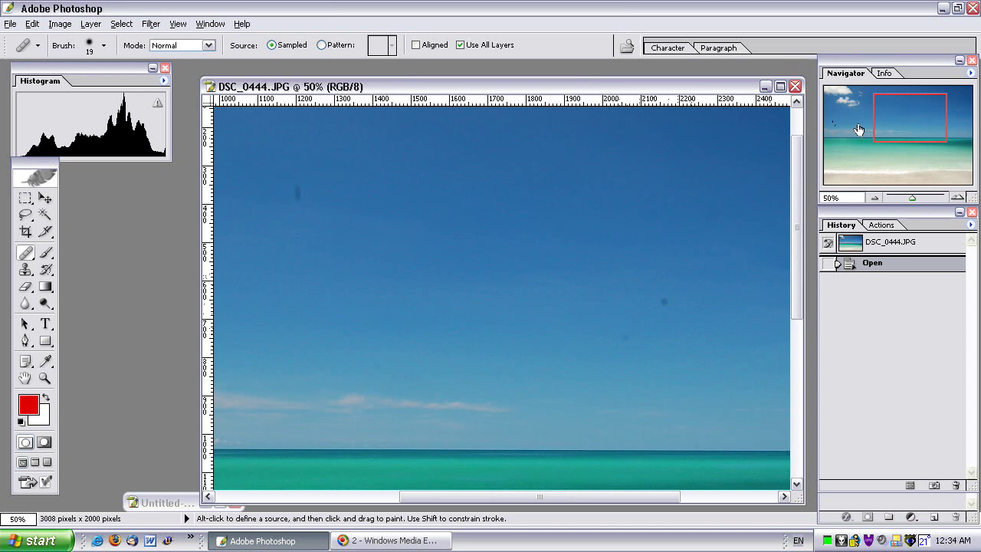
pyautogui.moveTo(897, 127); pyautogui.dragTo(871, 120)
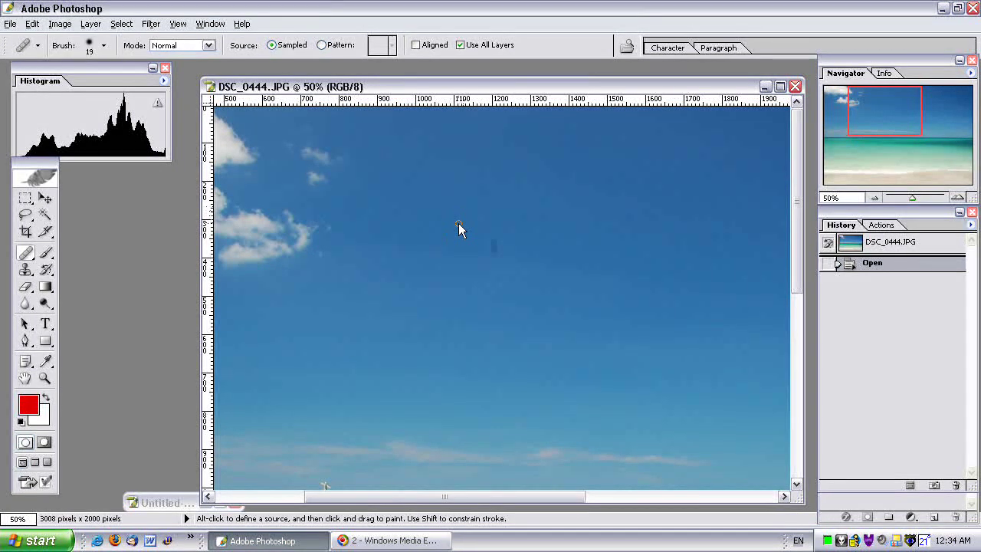
pyautogui.rightClick(547, 207)
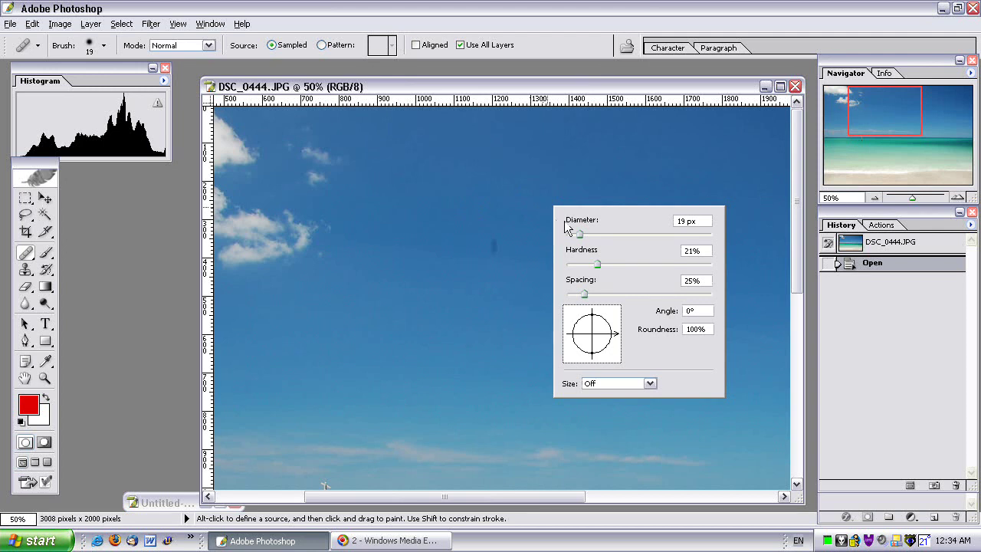
# Enlarge the brush to 34 px, sample clean sky and heal the first dust spot
pyautogui.moveTo(579, 234); pyautogui.dragTo(592, 240)
pyautogui.click(546, 90)
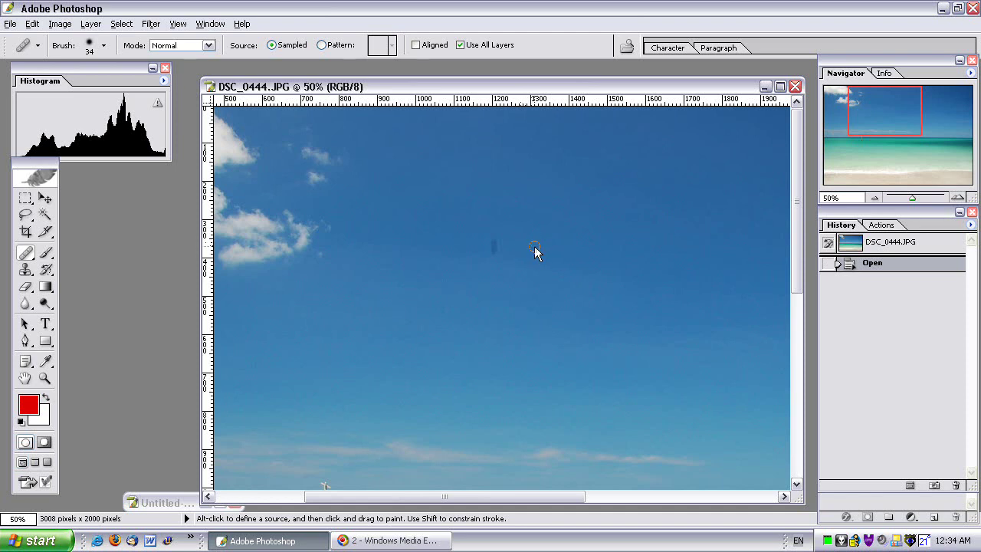
pyautogui.press('alt')
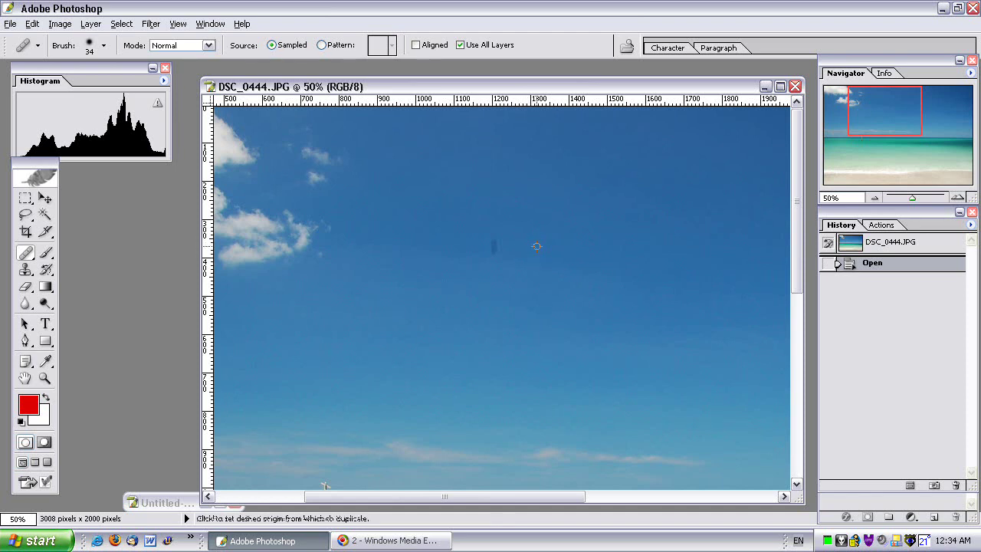
pyautogui.keyDown('alt'); pyautogui.click(537, 246); pyautogui.keyUp('alt')
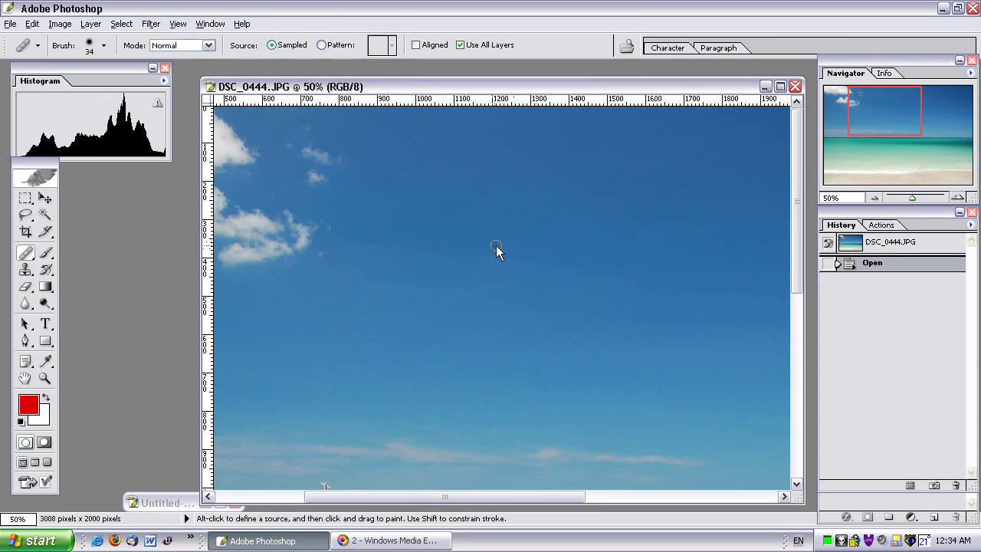
pyautogui.moveTo(496, 249)
pyautogui.mouseDown()
pyautogui.moveTo(498, 258)
pyautogui.moveTo(488, 247)
pyautogui.moveTo(501, 245)
pyautogui.moveTo(495, 260)
pyautogui.moveTo(498, 245)
pyautogui.mouseUp()
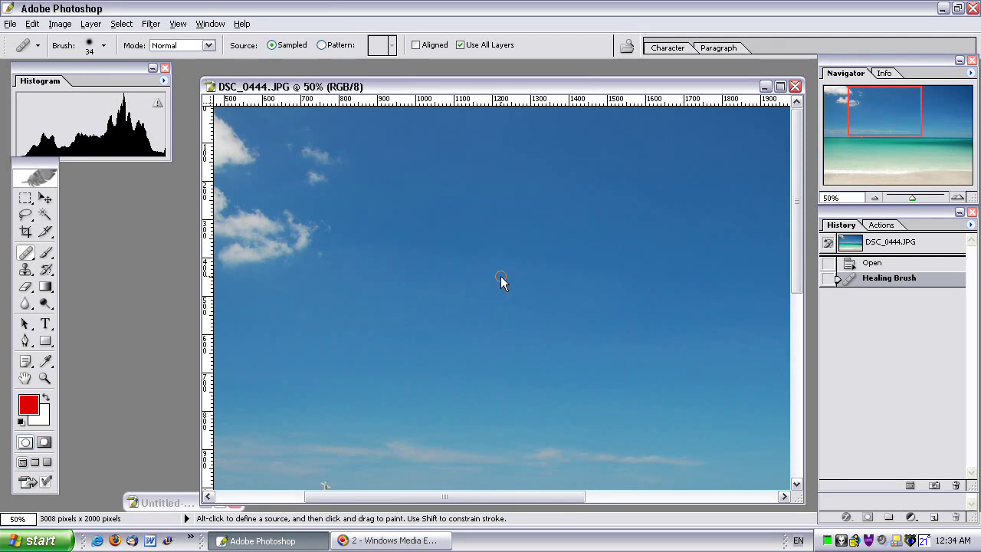
# Heal the remaining dark specks from a fresh sky sample and zoom out to 25%
pyautogui.moveTo(546, 495); pyautogui.dragTo(723, 491)
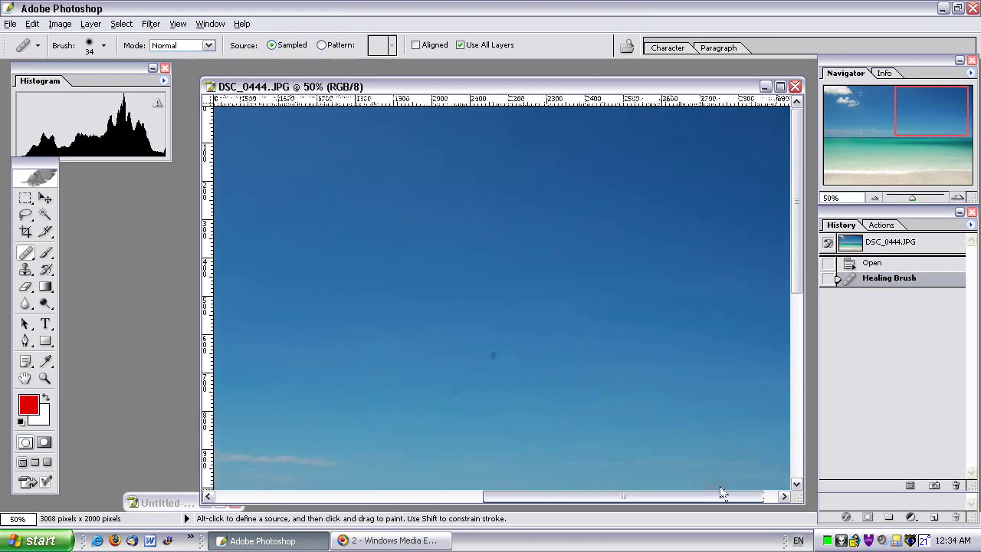
pyautogui.moveTo(795, 277); pyautogui.dragTo(796, 313)
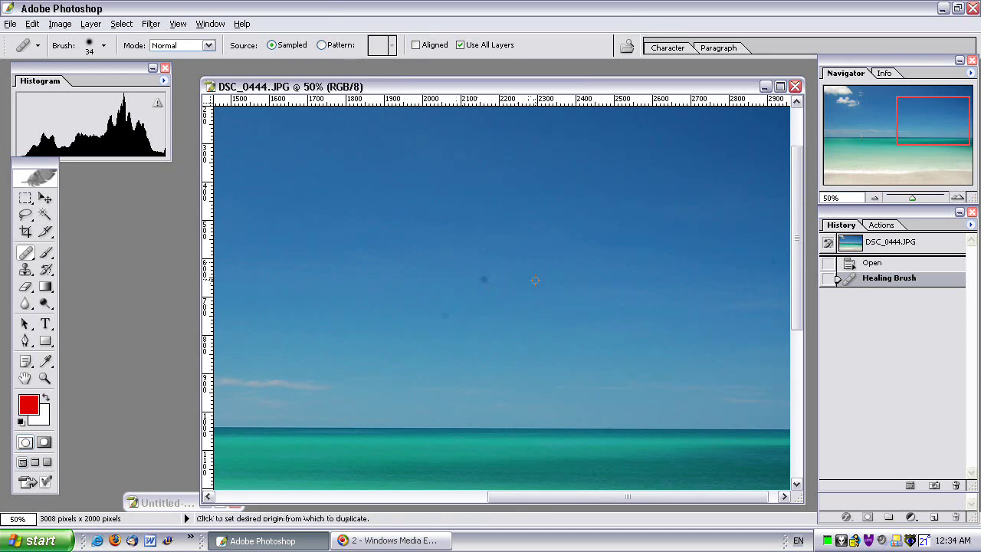
pyautogui.keyDown('alt'); pyautogui.click(535, 280); pyautogui.keyUp('alt')
pyautogui.click(480, 280)
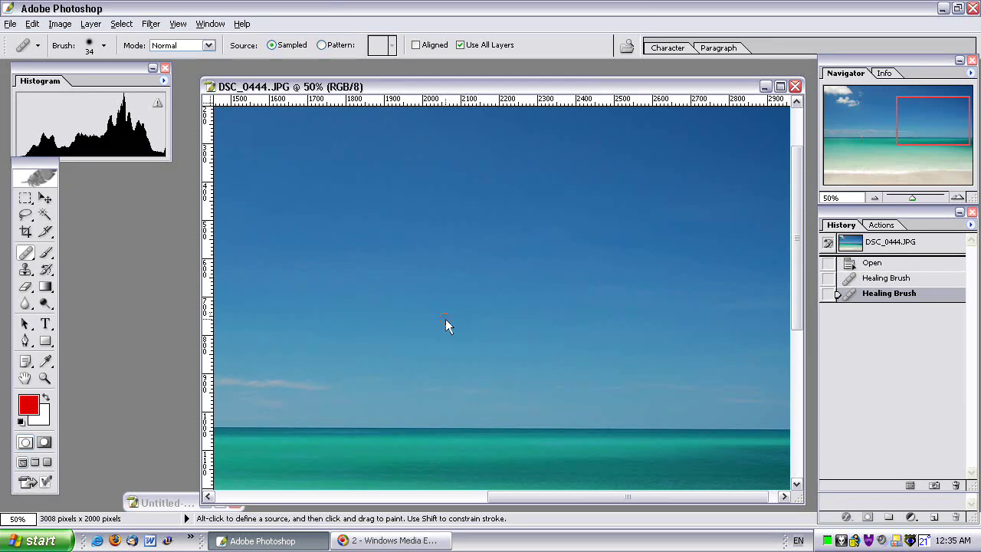
pyautogui.click(541, 278)
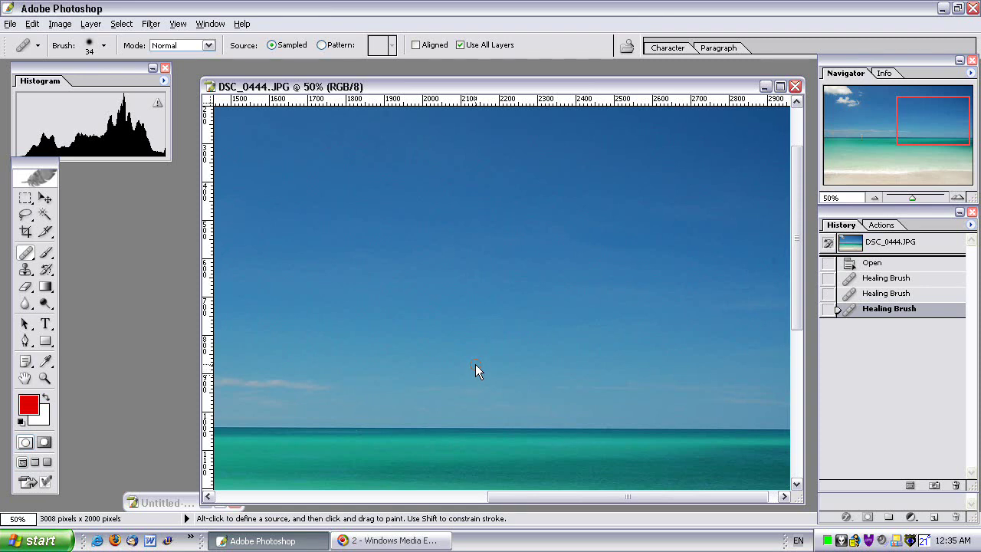
pyautogui.click(877, 198)
pyautogui.click(877, 198)
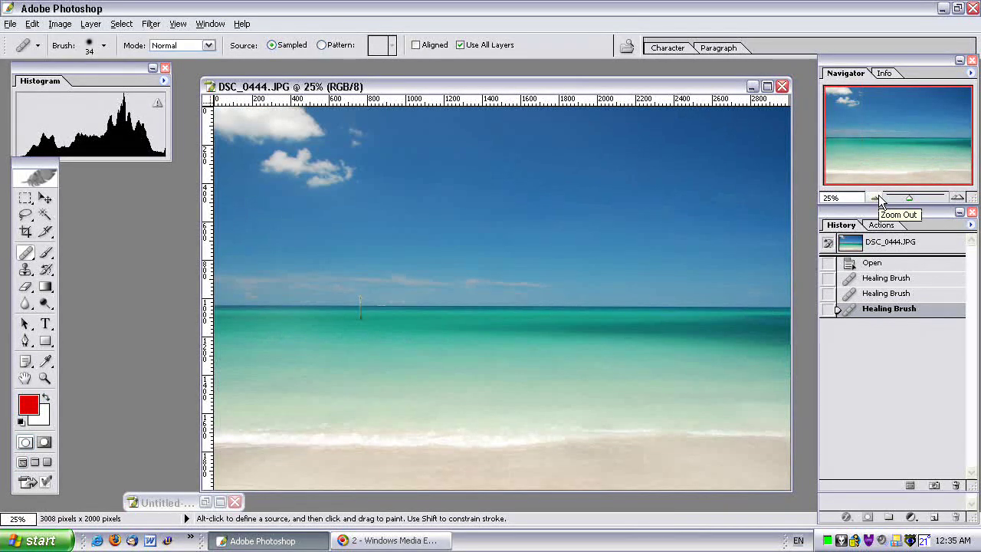
pyautogui.click(870, 242)
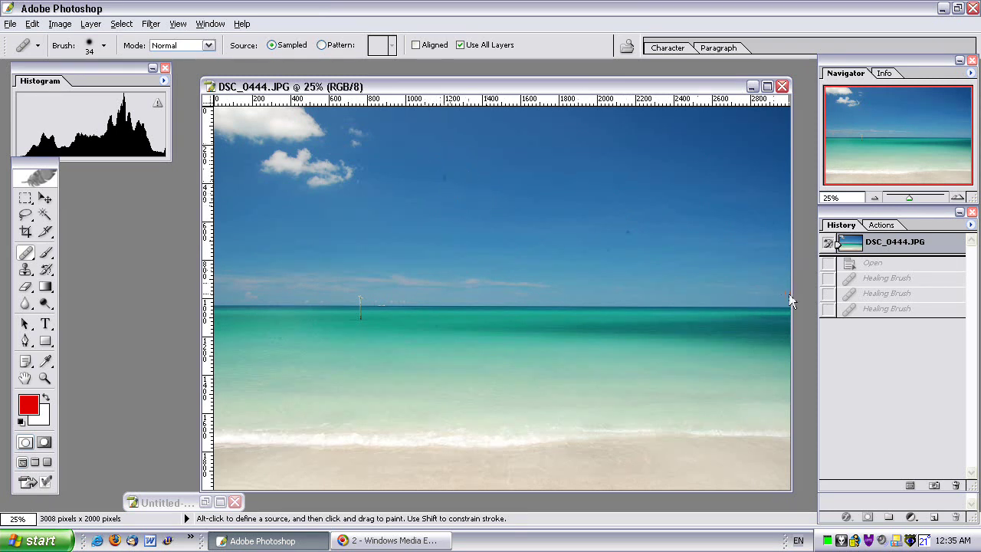
pyautogui.click(862, 310)
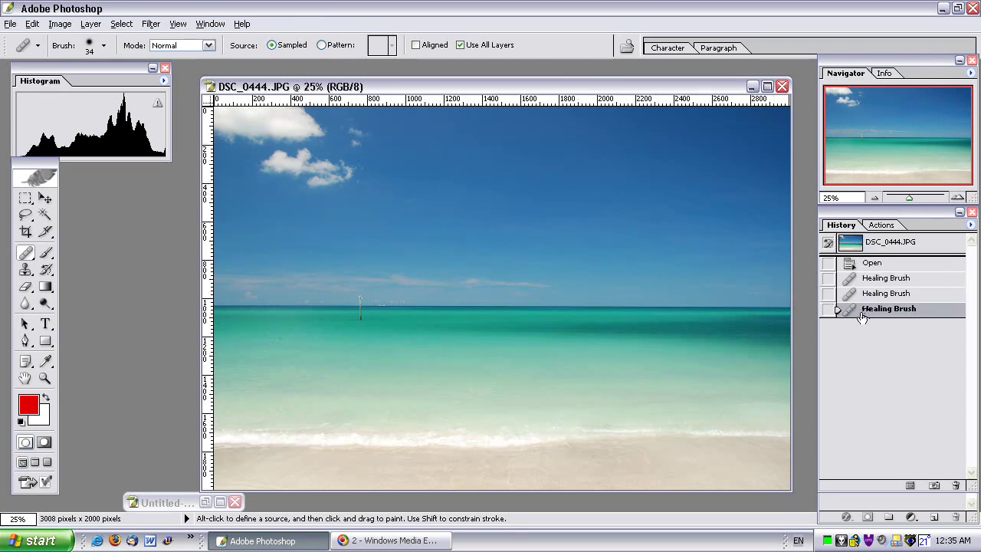